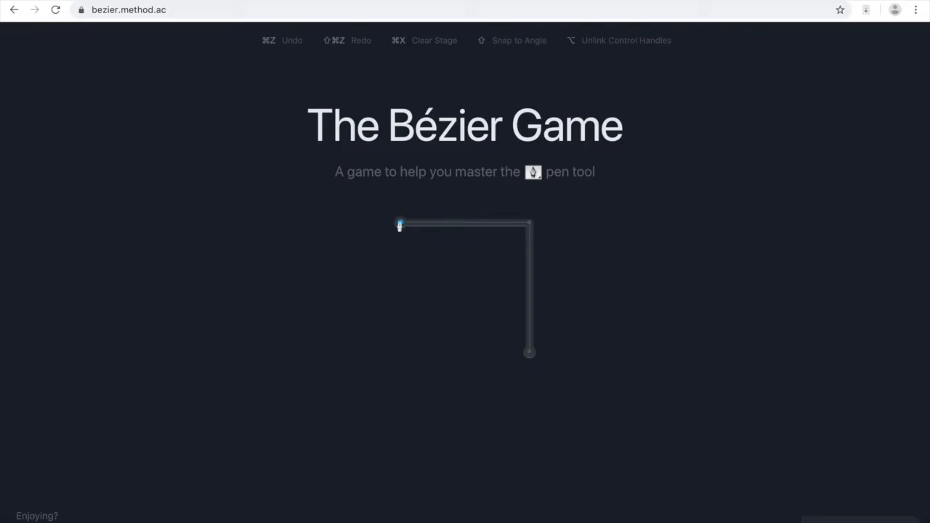
Trace the right-angle guide with three corner nodes, from its horizontal end through the corner to the lower end.
left_click(400, 223)
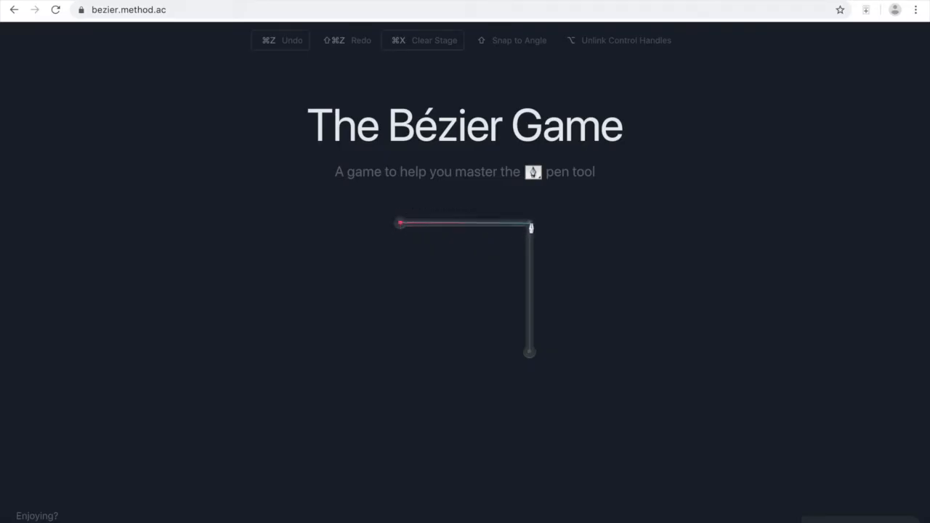
left_click(529, 224)
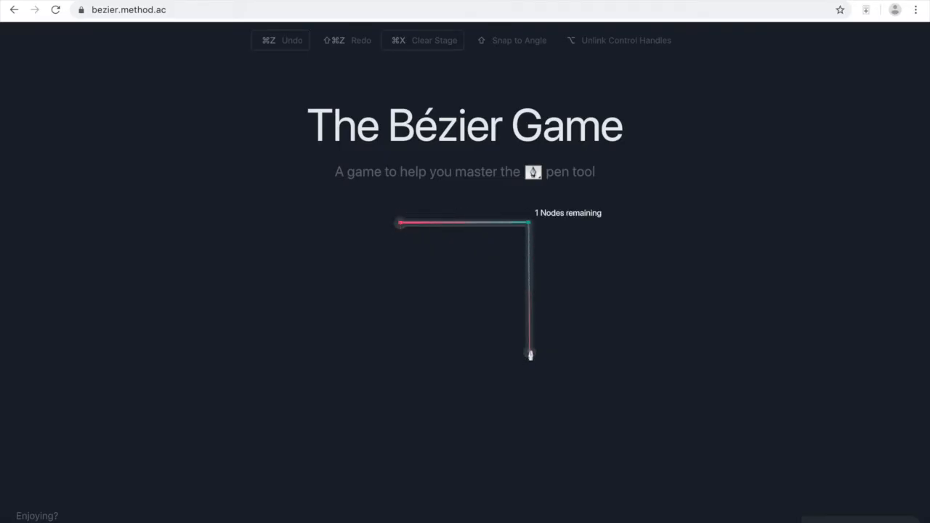
left_click(530, 354)
Trace the house outline with straight angle-snapped segments, clockwise from the roof peak around the walls, and close it at the peak.
left_click(465, 158, "shift")
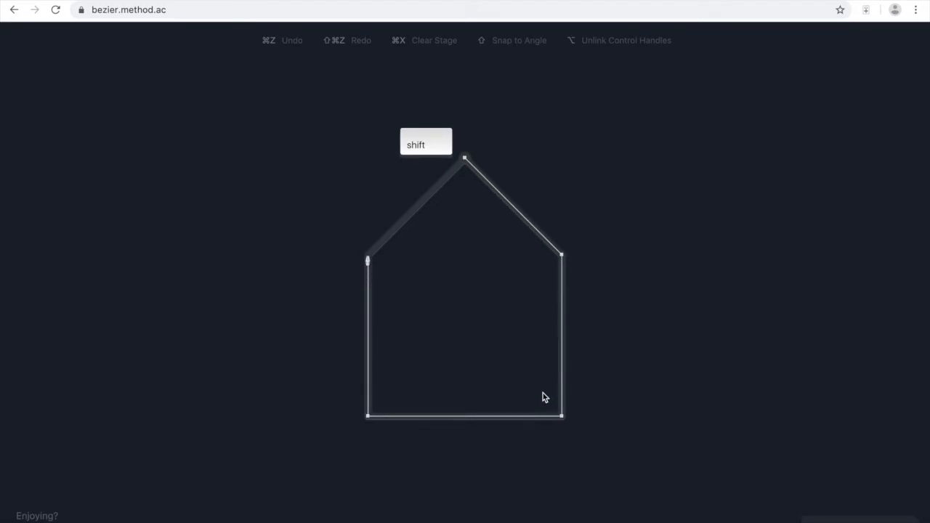
left_click(465, 158)
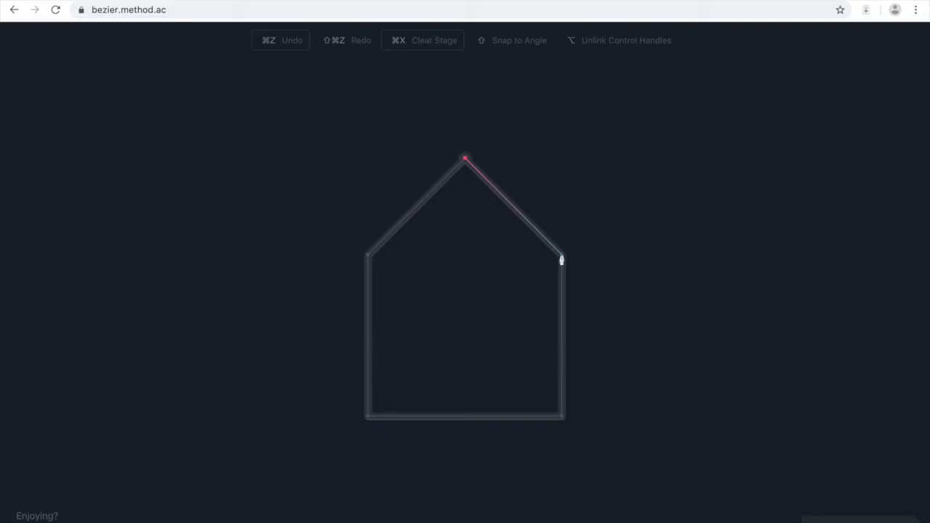
left_click(562, 258)
left_click(561, 419)
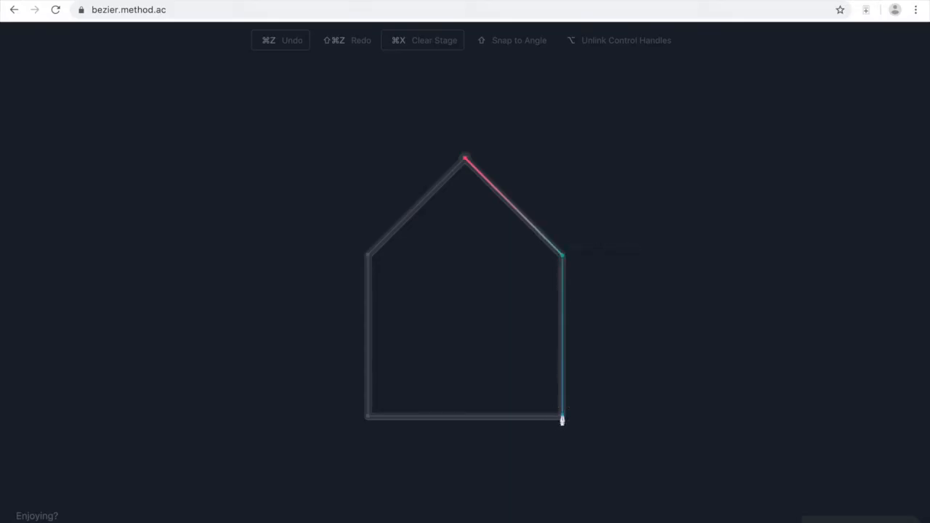
left_click(368, 419)
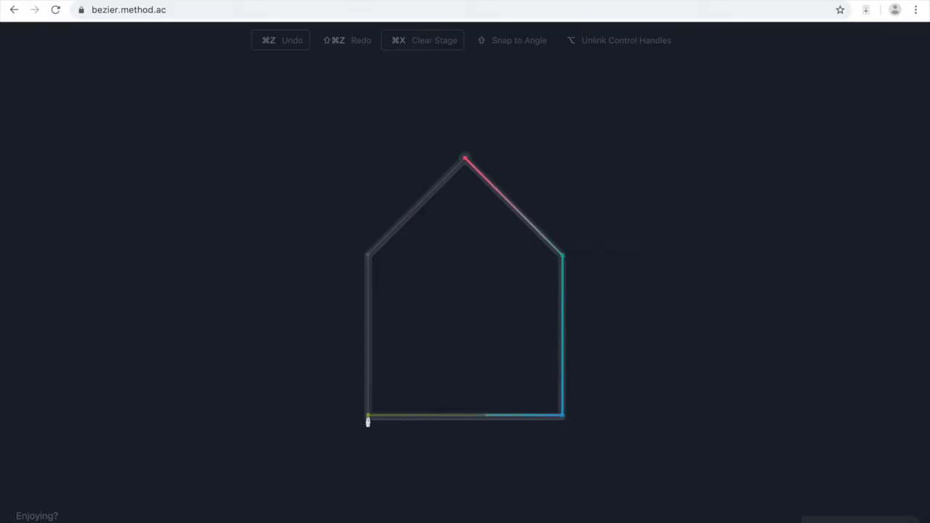
left_click(368, 257)
left_click(462, 163)
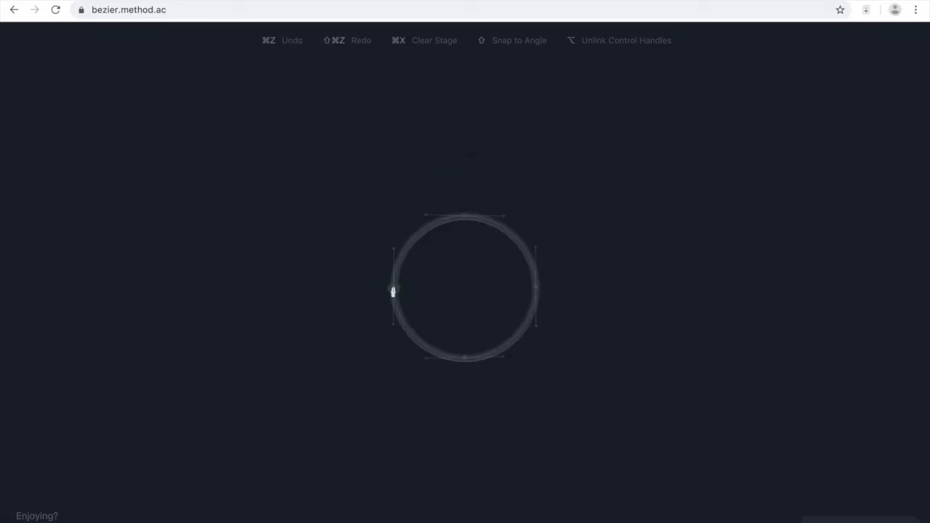
Trace the circle clockwise from its leftmost point with four smooth nodes, matching each pair of curve handles to the tangent guides.
left_click_drag(393, 289, 394, 251)
left_click_drag(394, 250, 395, 253)
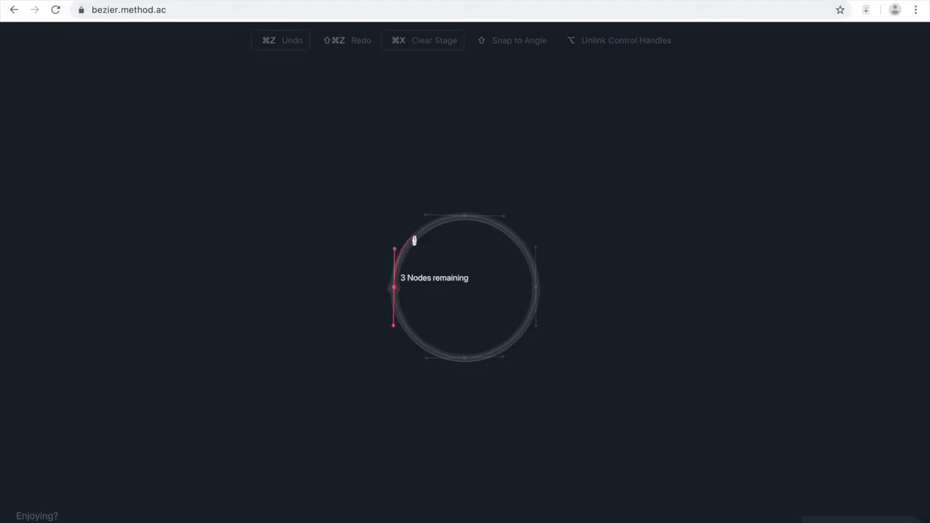
left_click_drag(464, 218, 503, 215)
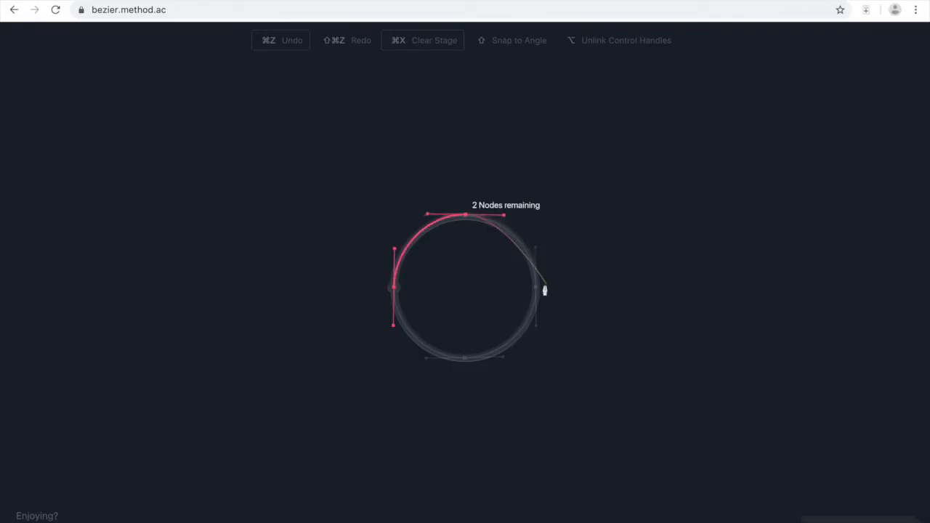
left_click_drag(536, 288, 536, 325)
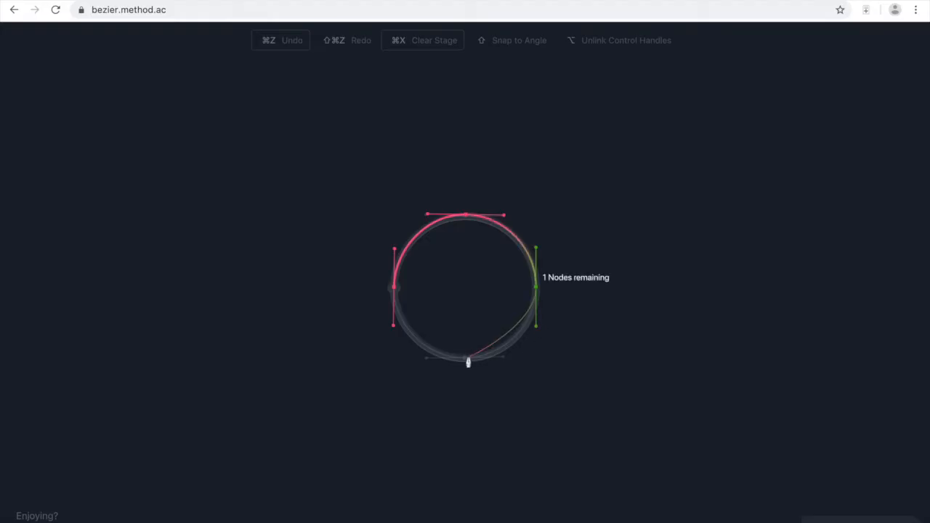
left_click_drag(466, 359, 425, 361)
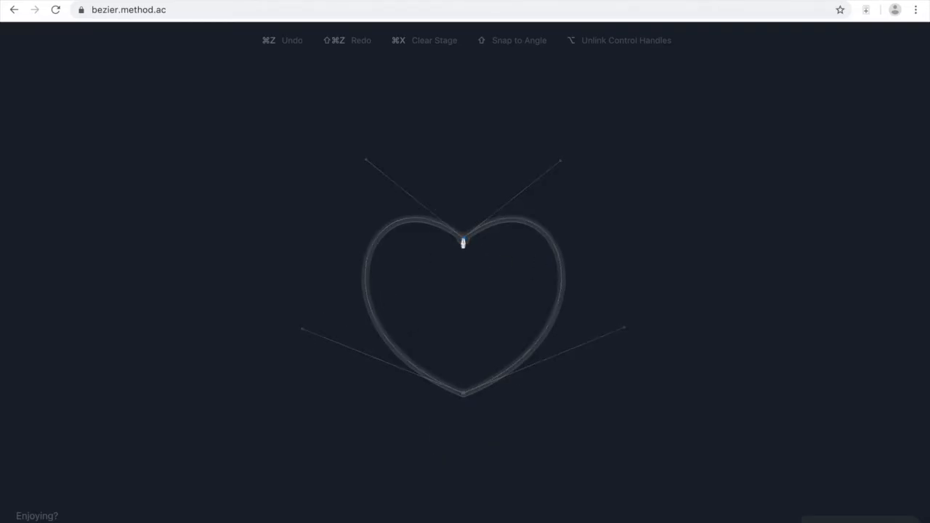
Trace the heart with curved nodes at its notch and lower tip, unlinking each node's outgoing handle to match the guides.
left_click_drag(463, 240, 559, 319)
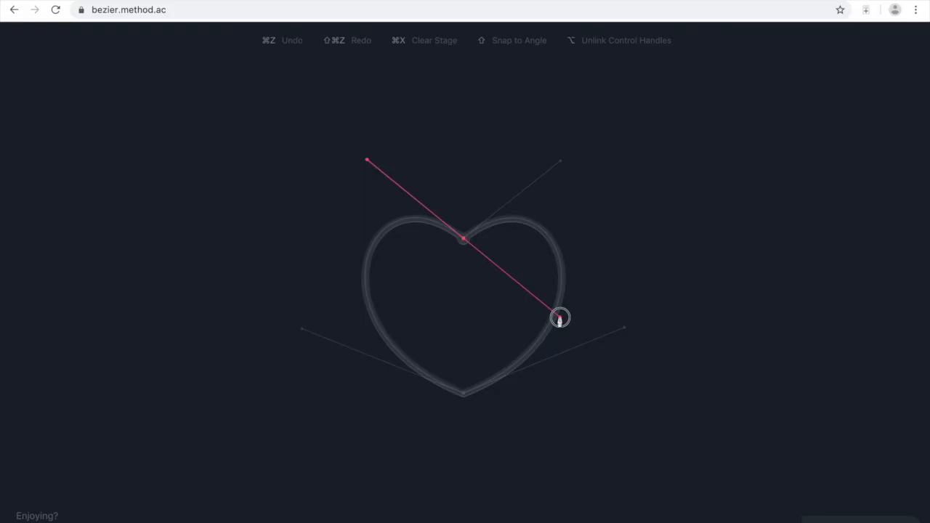
left_click_drag(559, 319, 559, 161)
left_click_drag(463, 396, 303, 461)
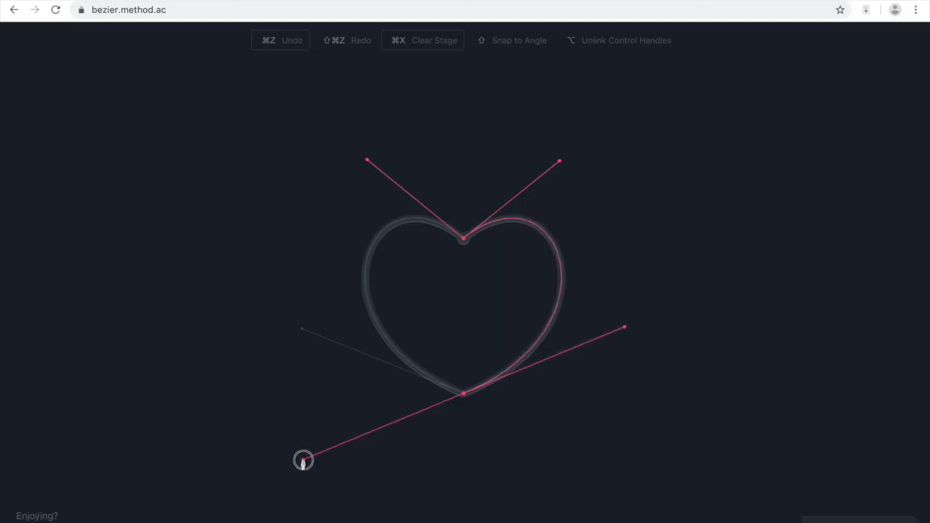
left_click_drag(303, 460, 303, 331)
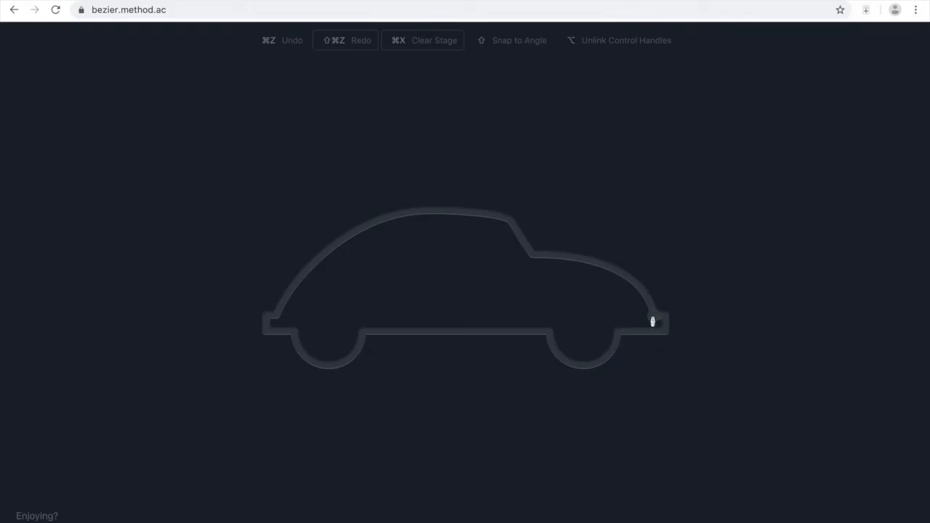
Trace the car's front bumper with straight segments and its front wheel with curves, aiming the last handle along the underside.
left_click_drag(654, 315, 664, 321)
left_click(665, 332)
left_click_drag(618, 333, 597, 333)
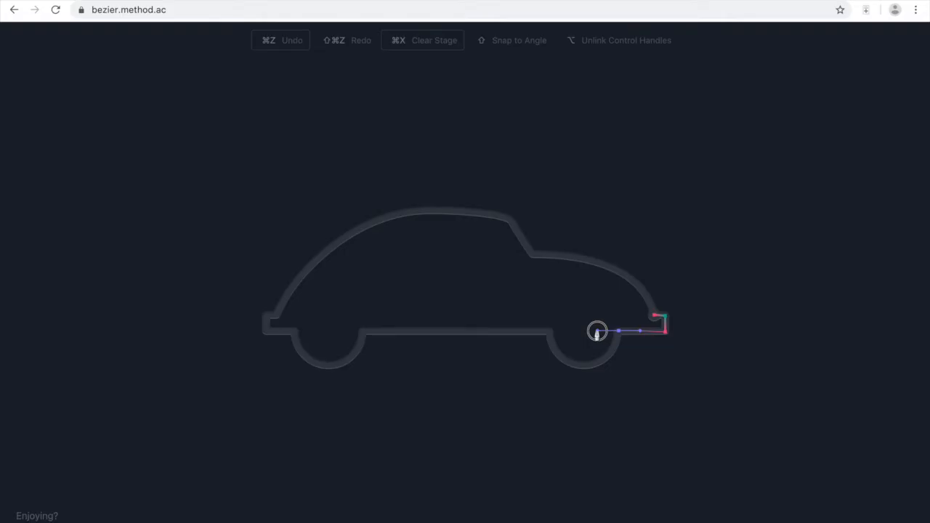
left_click_drag(597, 332, 598, 333)
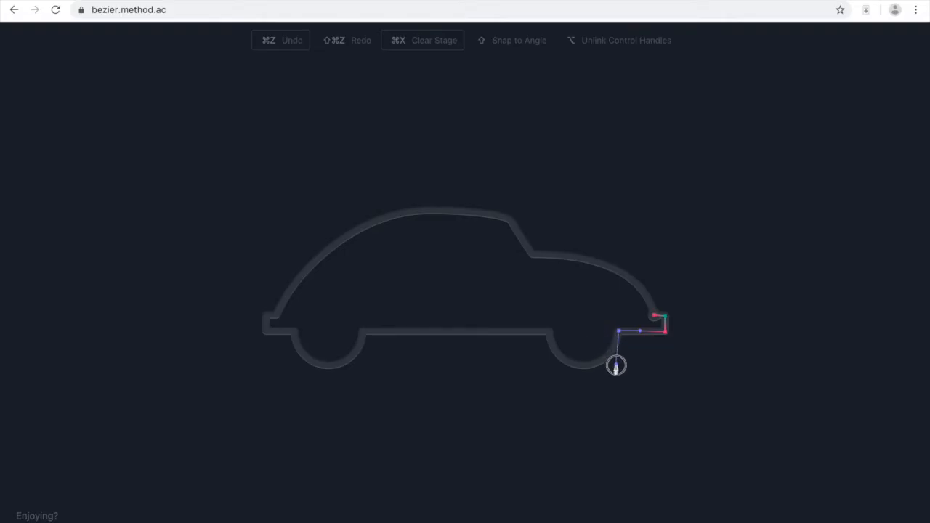
left_click_drag(617, 366, 619, 366)
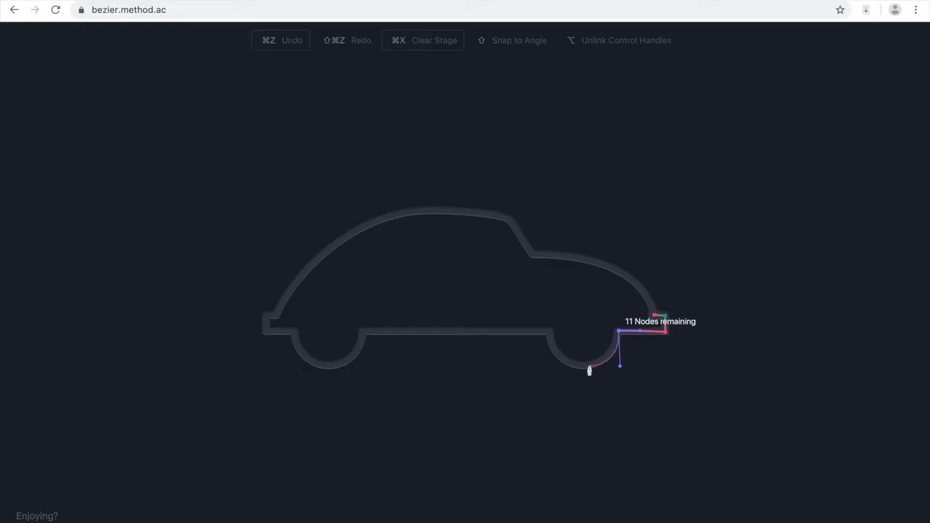
left_click(583, 367)
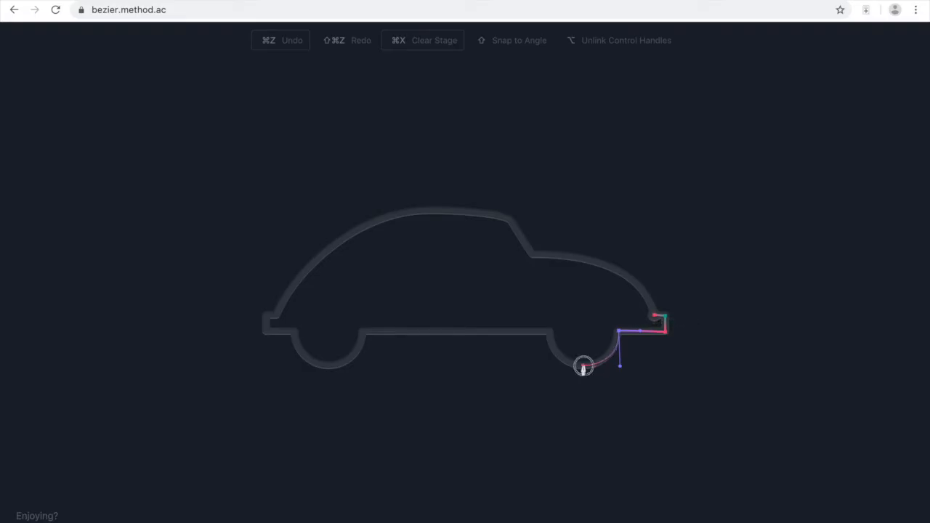
left_click_drag(549, 334, 544, 298)
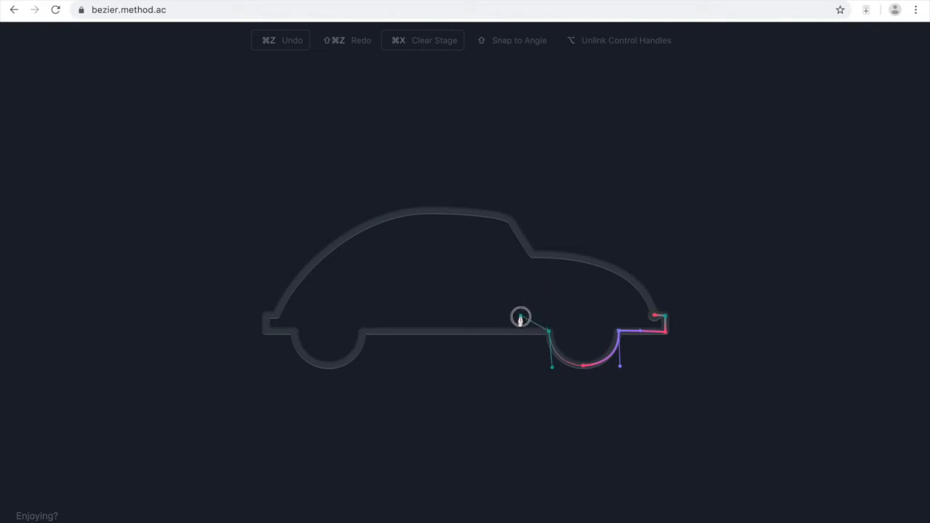
left_click(516, 333)
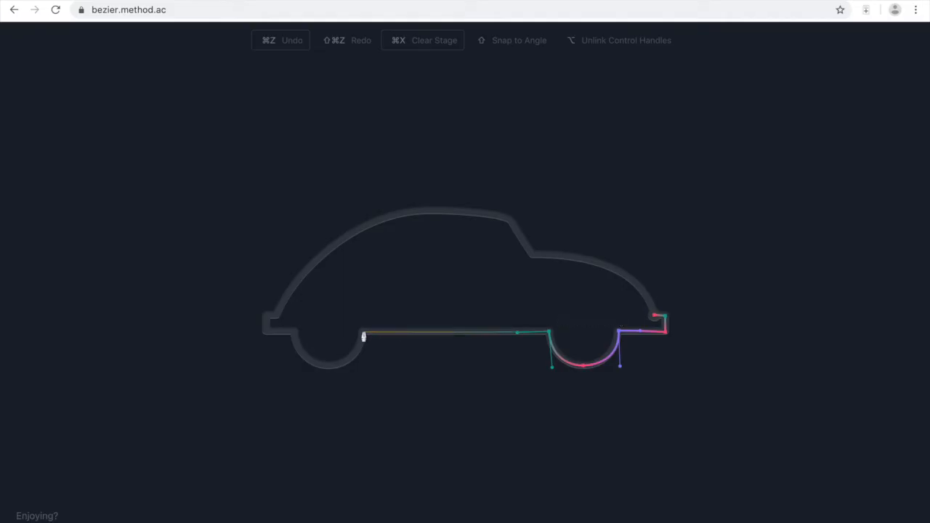
Continue the car outline along the underside, around the rear wheel's curve and up the rear bumper.
left_click(363, 334)
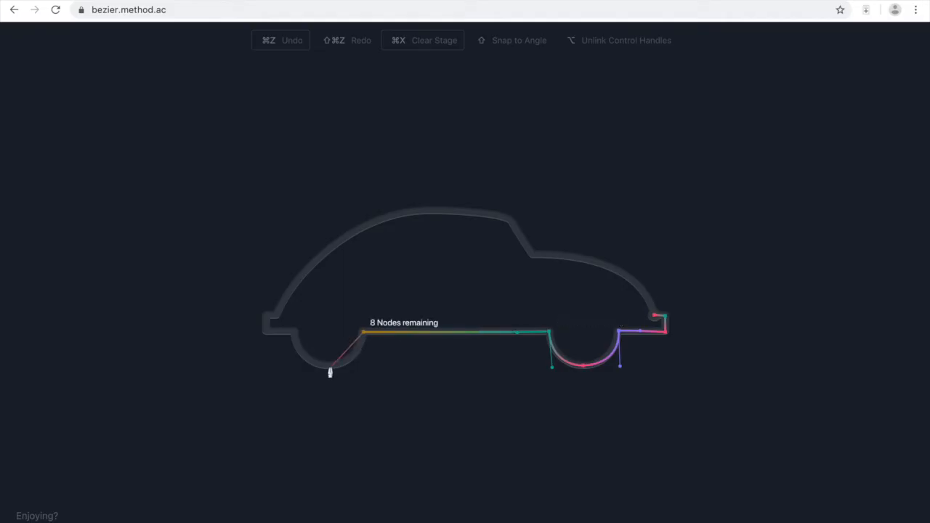
left_click_drag(331, 366, 302, 367)
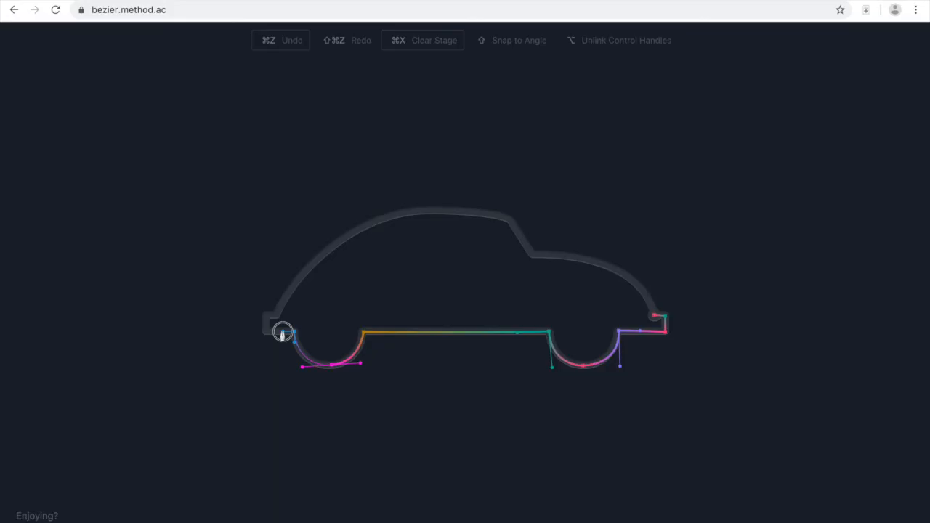
mouse_move(282, 332)
left_mouse_down()
mouse_move(286, 297)
mouse_move(321, 308)
mouse_move(293, 288)
mouse_move(279, 299)
mouse_move(269, 334)
mouse_move(278, 297)
mouse_move(260, 305)
mouse_move(317, 256)
mouse_move(291, 263)
mouse_move(245, 308)
mouse_move(259, 315)
mouse_move(235, 350)
mouse_move(259, 321)
mouse_move(283, 336)
mouse_move(284, 325)
mouse_move(305, 317)
mouse_move(289, 297)
mouse_move(298, 300)
mouse_move(266, 331)
left_mouse_up()
left_click_drag(278, 336, 263, 331)
left_click(267, 331)
left_click(267, 315)
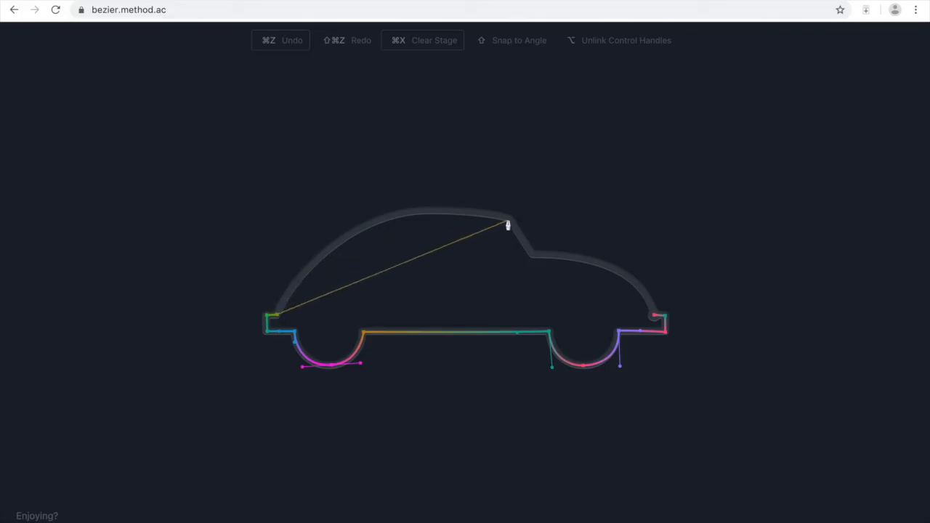
Draw the car's curved roof, straight windshield and hood curve back to the starting node, unlinking the roof node's outgoing handle.
left_click_drag(509, 223, 690, 264)
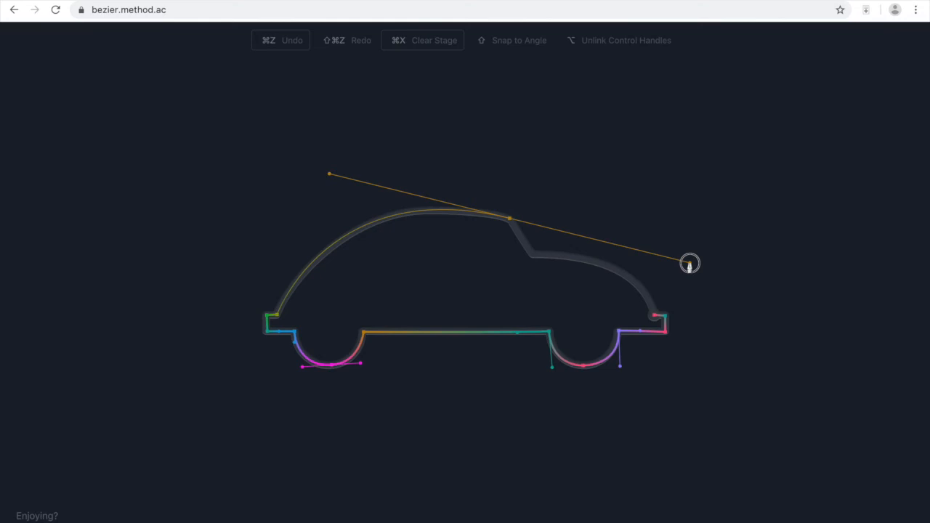
left_click_drag(690, 263, 533, 256)
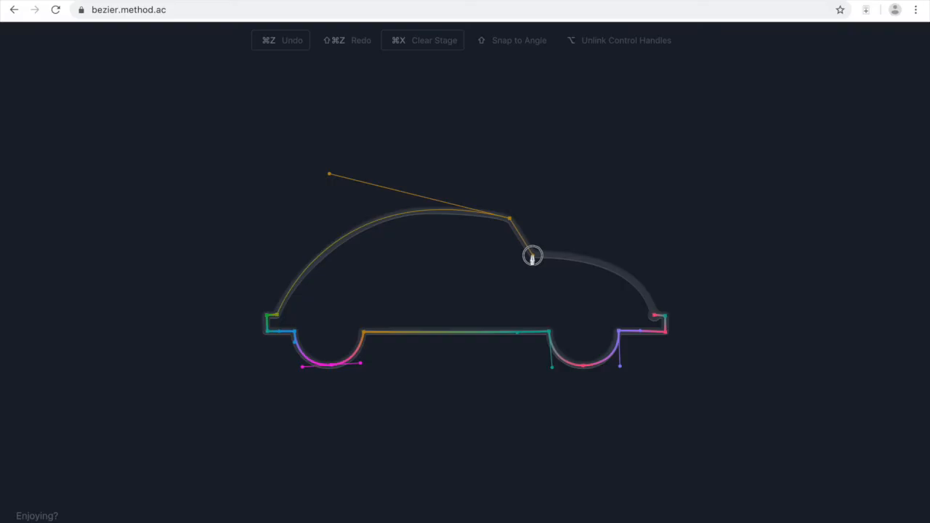
left_click_drag(532, 256, 519, 236)
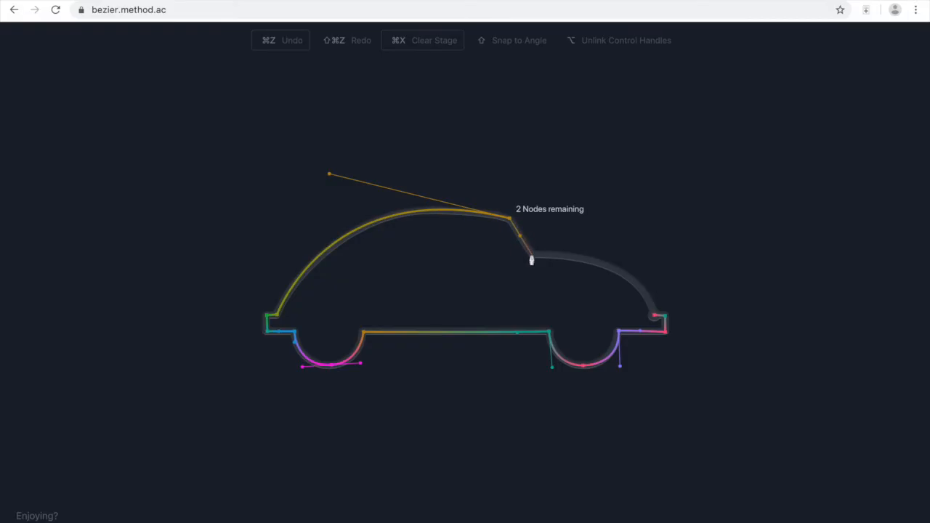
left_click(531, 258)
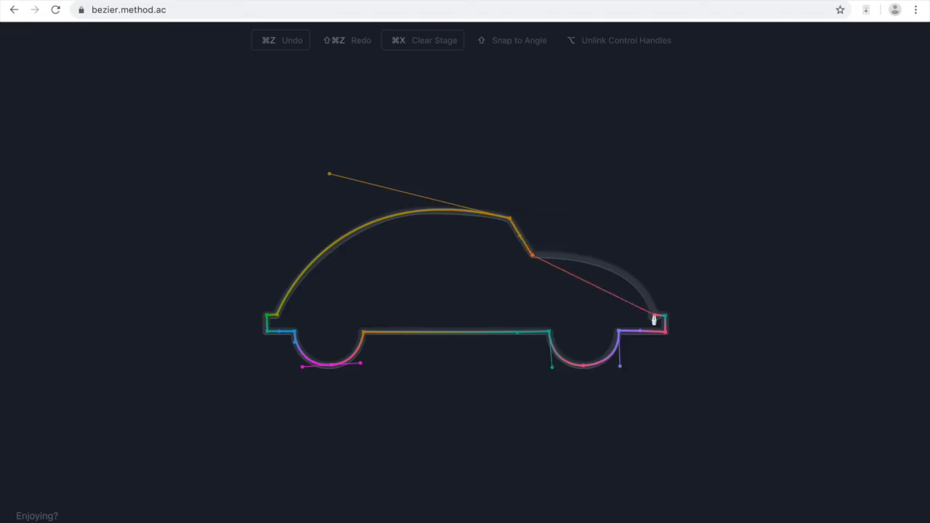
left_click_drag(656, 317, 697, 287)
Undo the hood, windshield and roof segments step by step, and clear the remaining car outline from the stage.
key("super+z")
key("super+z")
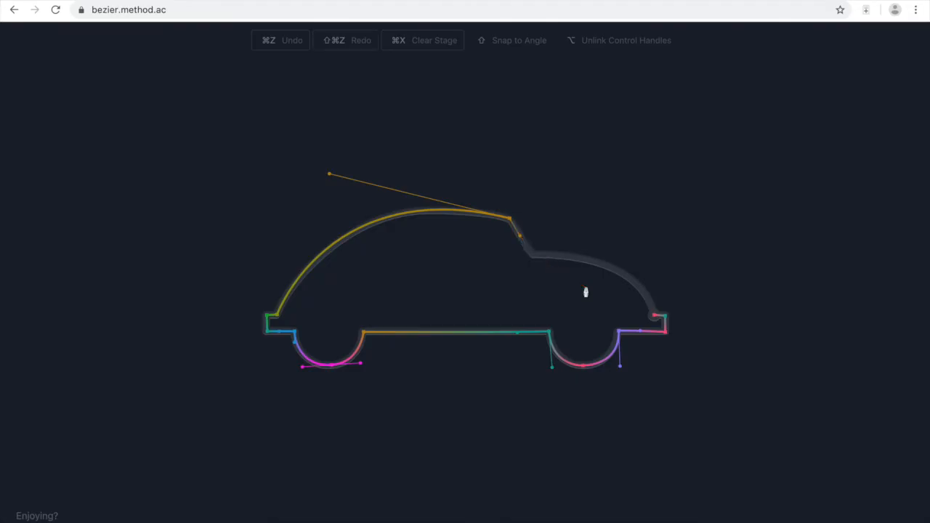
key("super+z")
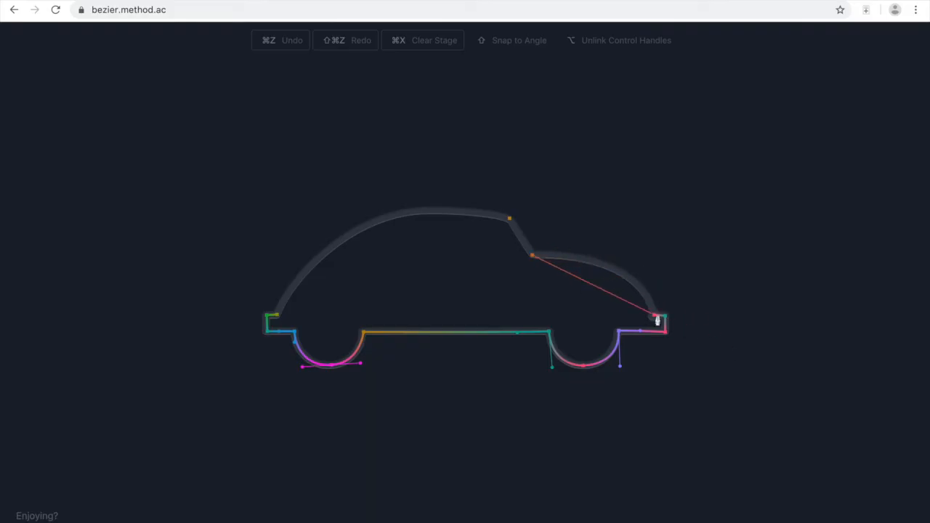
key("super+z")
key("super+z")
left_click(277, 315)
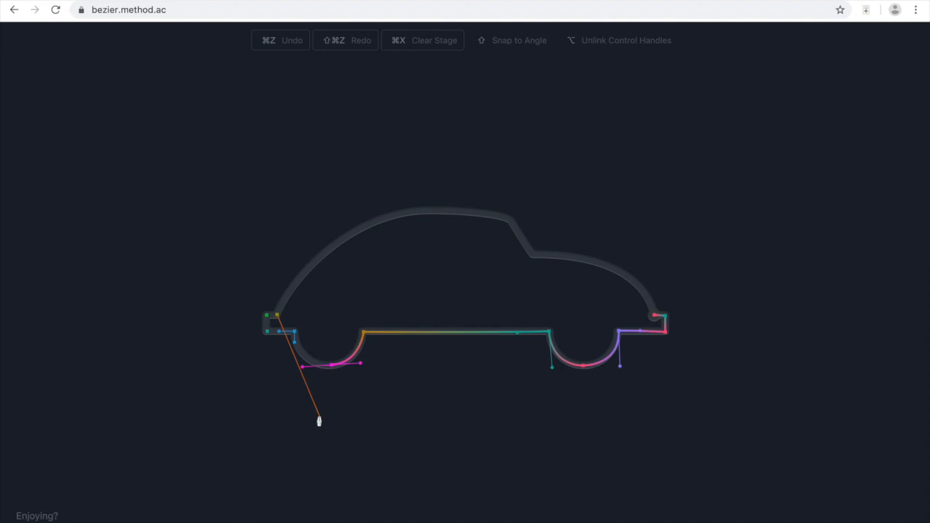
left_click_drag(319, 421, 369, 408)
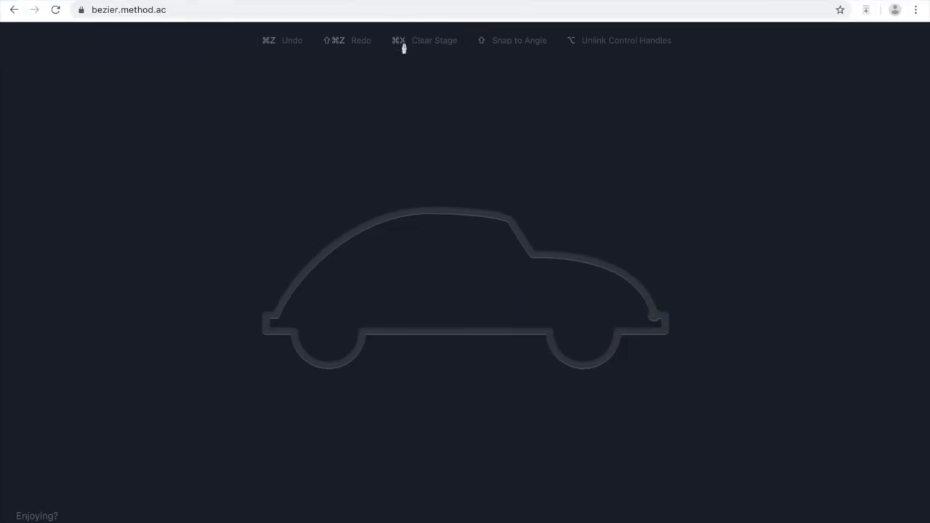
Restart the car outline with straight bumper segments and a curved front wheel, unlinking the final handle to follow the underside.
left_click(654, 316)
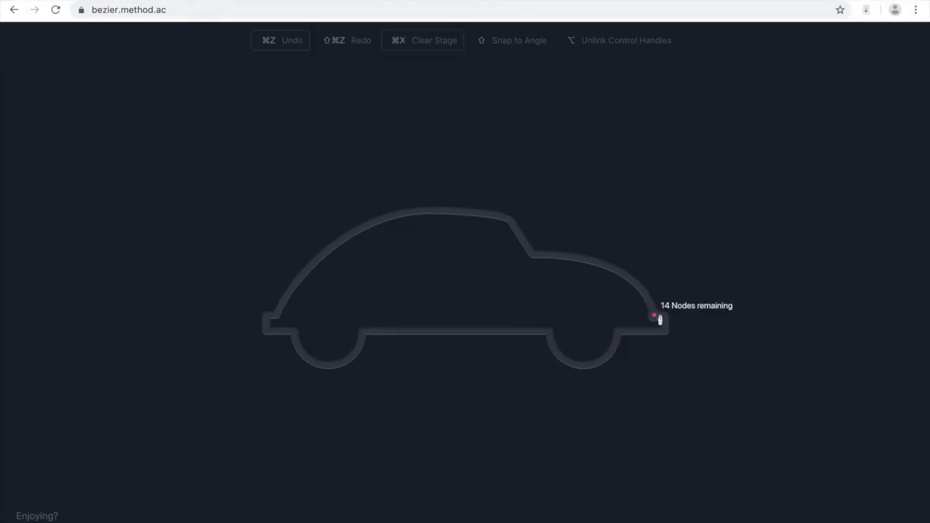
left_click(665, 316)
left_click(666, 330)
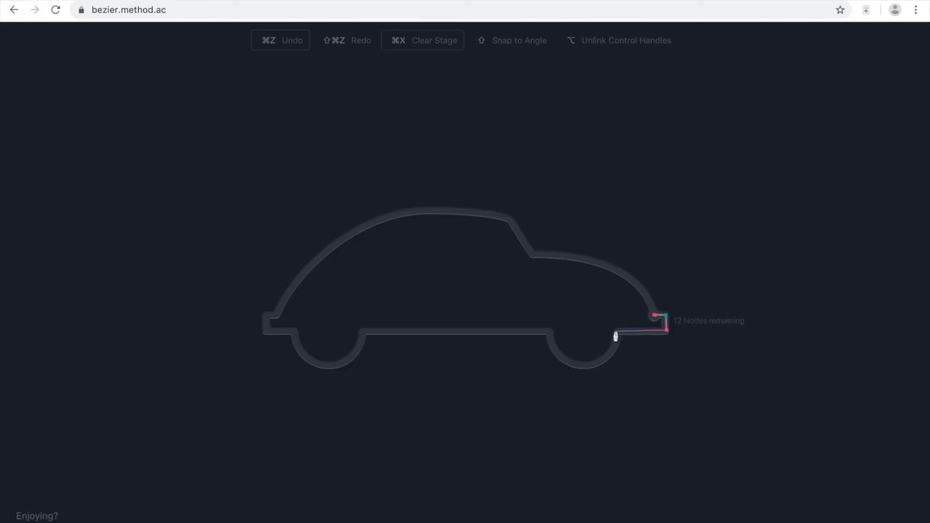
left_click(617, 332)
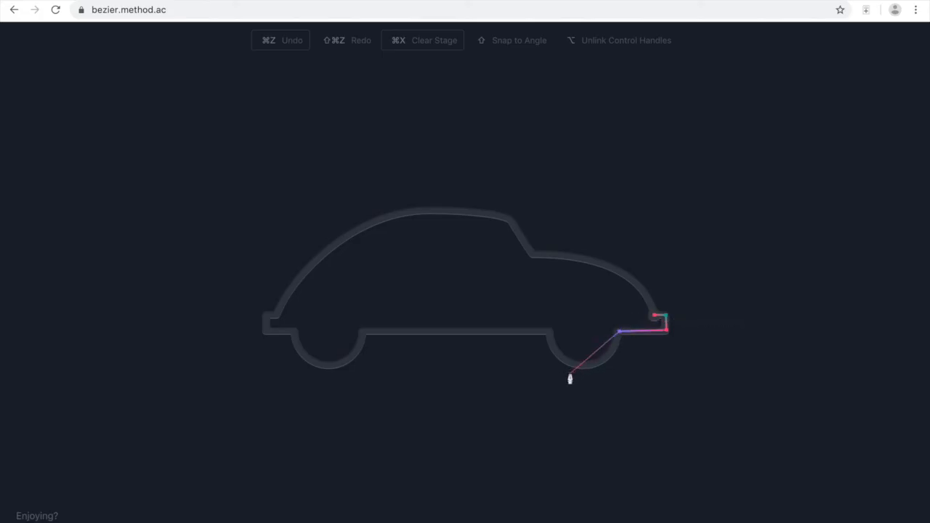
left_click_drag(584, 366, 507, 331)
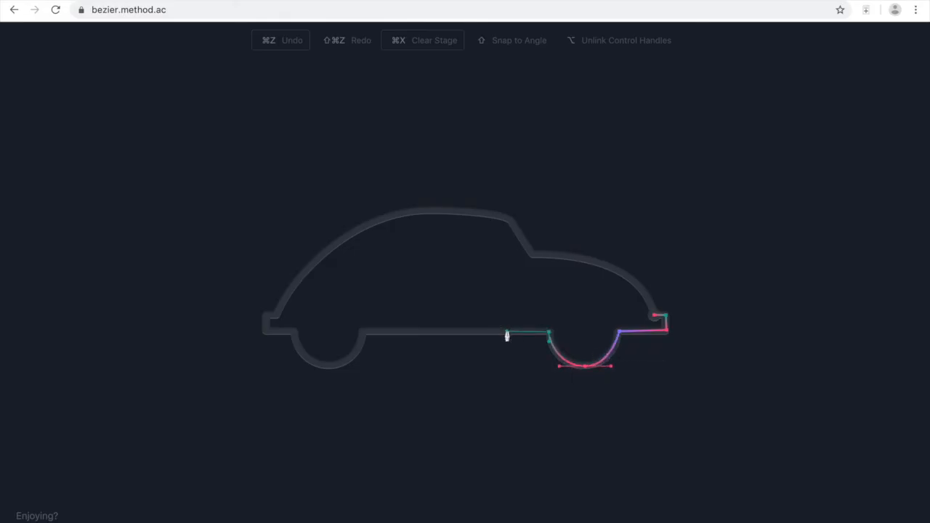
Extend the car outline along the underside, around the rear wheel with a smooth bottom node, and up the rear bumper.
left_click(363, 331)
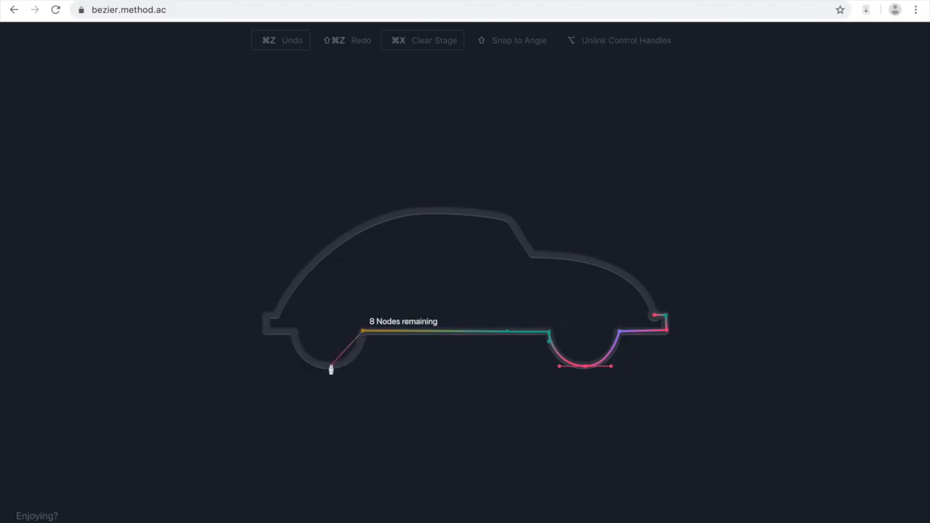
left_click_drag(330, 365, 299, 367)
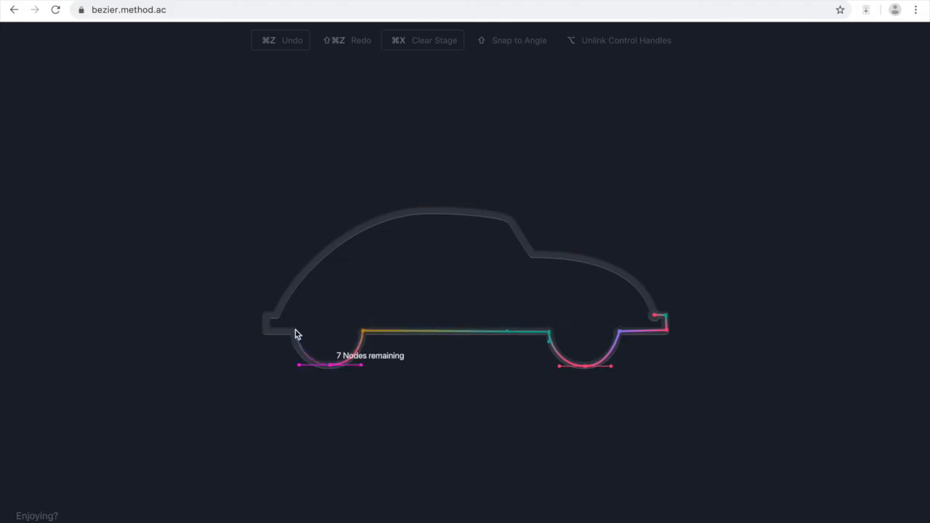
left_click(294, 334)
left_click_drag(266, 317, 276, 318)
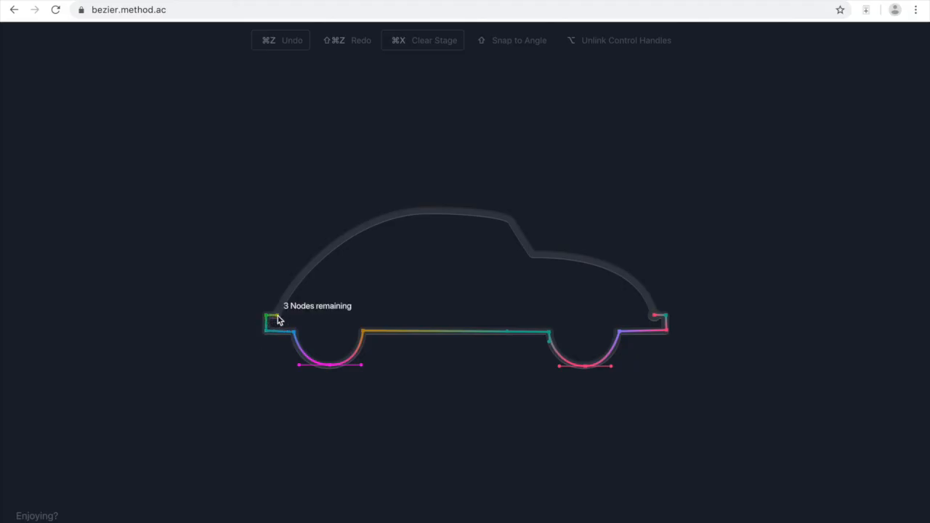
Close the car outline with the curved roof, straight windshield and curved hood, and advance to the next stage.
left_click_drag(509, 219, 533, 255)
left_click_drag(655, 316, 671, 382)
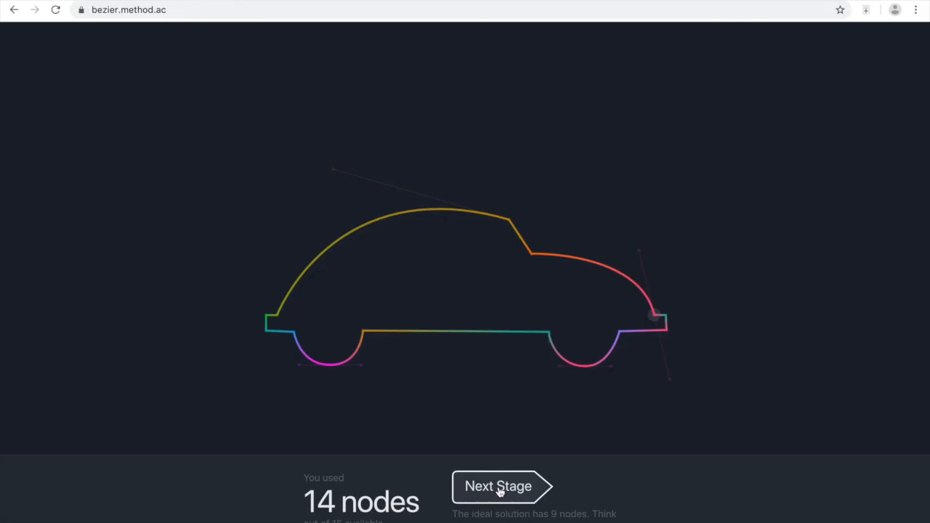
left_click(500, 492)
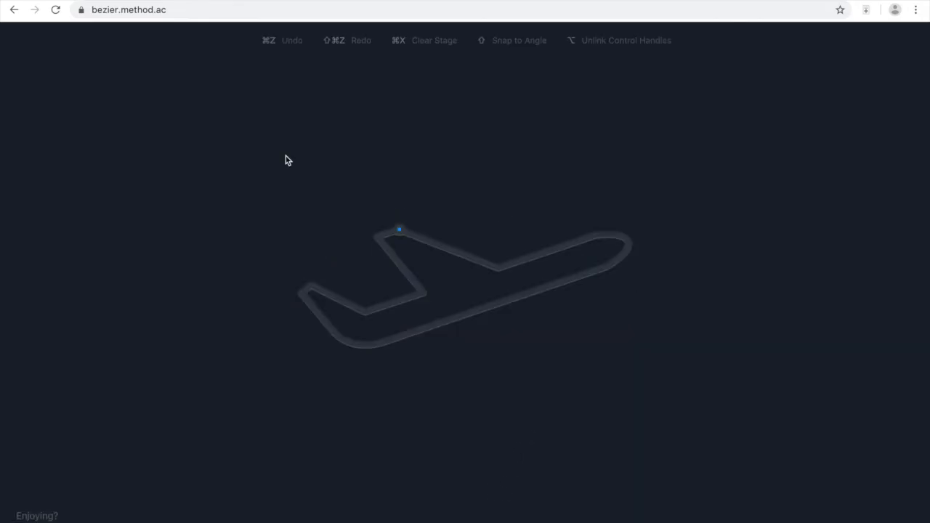